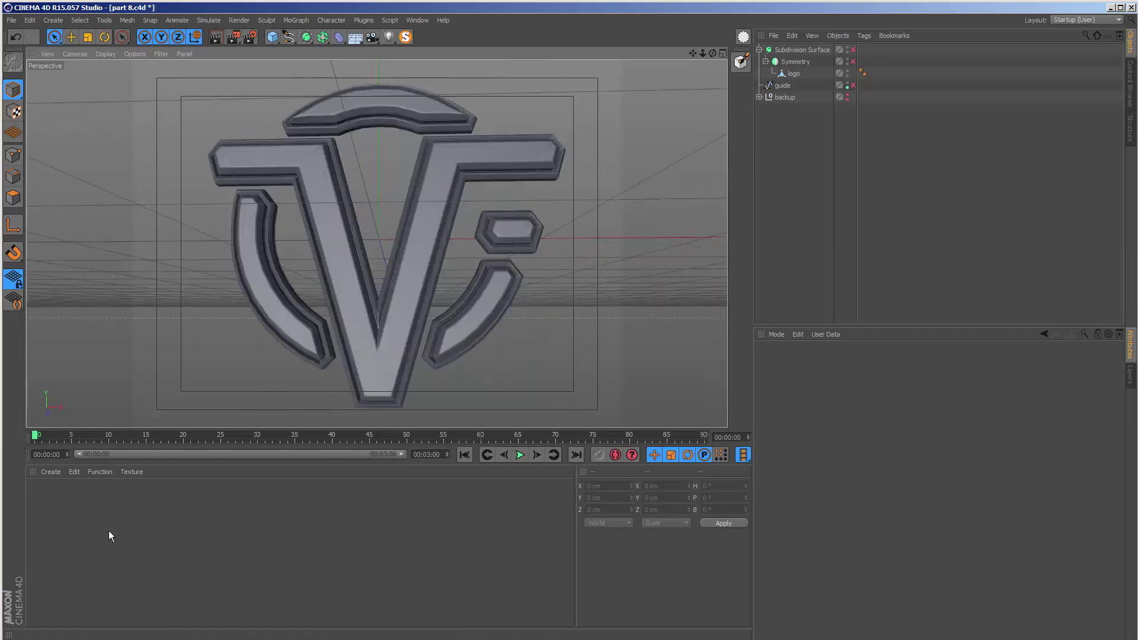
# - Create a new material named 11 on the VF logo, then compare with the finished reference render
pyautogui.doubleClick(127, 521)
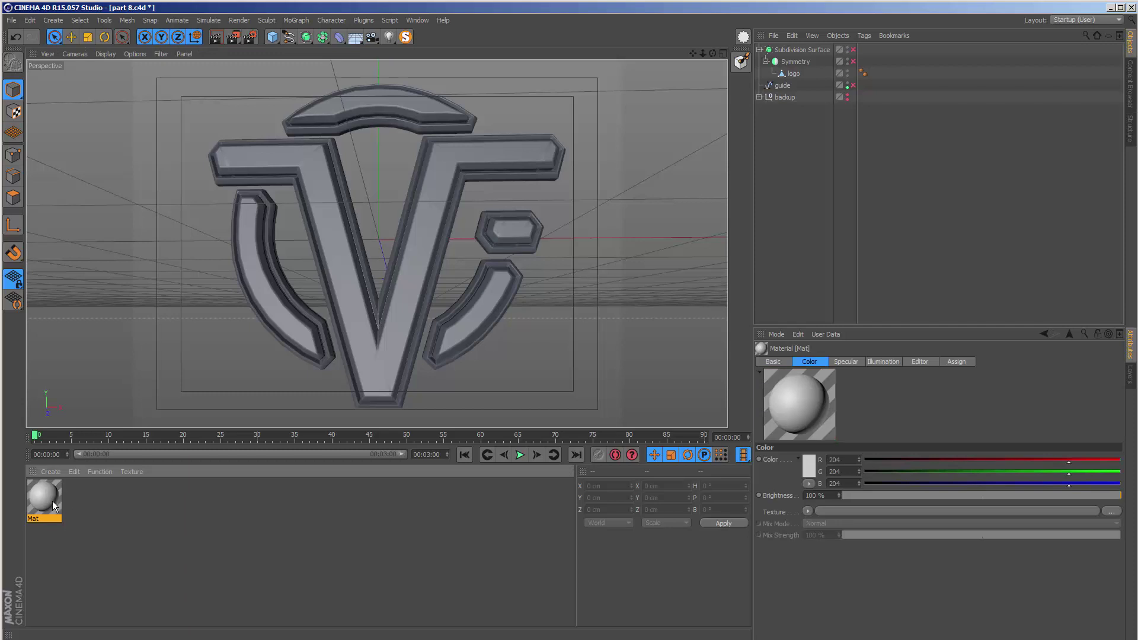
pyautogui.moveTo(390, 319); pyautogui.dragTo(793, 74)
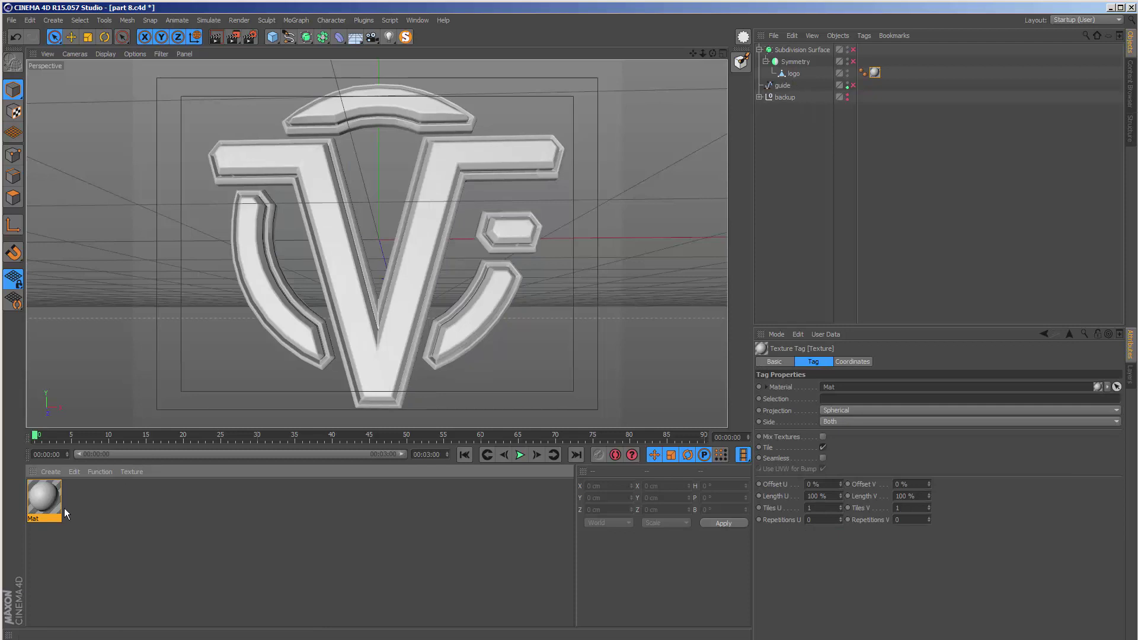
pyautogui.doubleClick(50, 498)
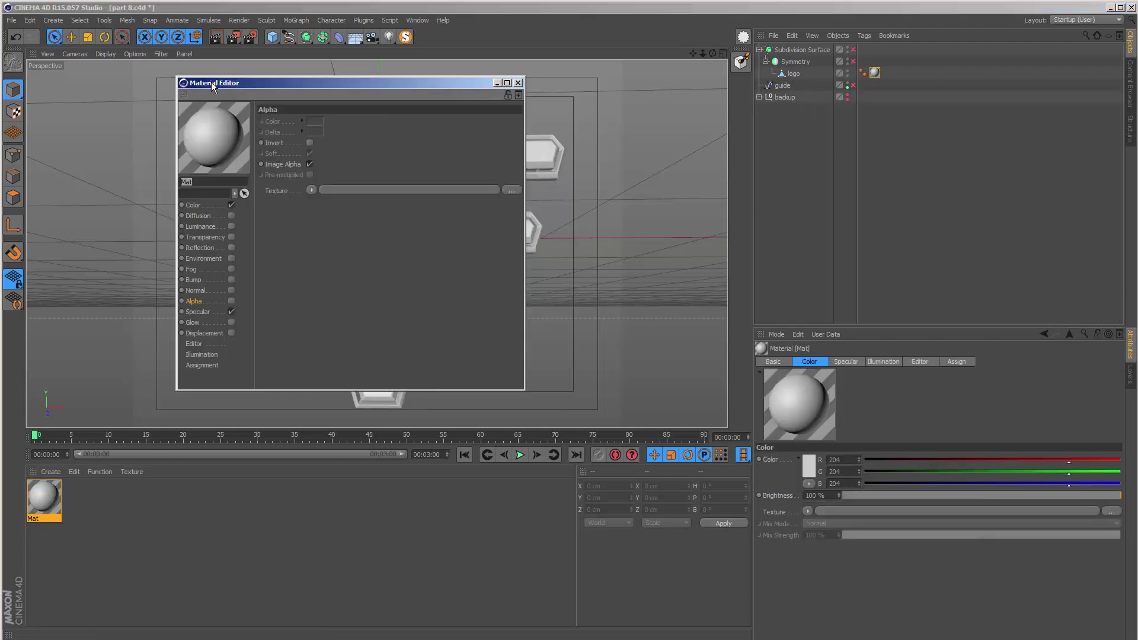
pyautogui.moveTo(213, 81); pyautogui.dragTo(542, 103)
pyautogui.write('11')
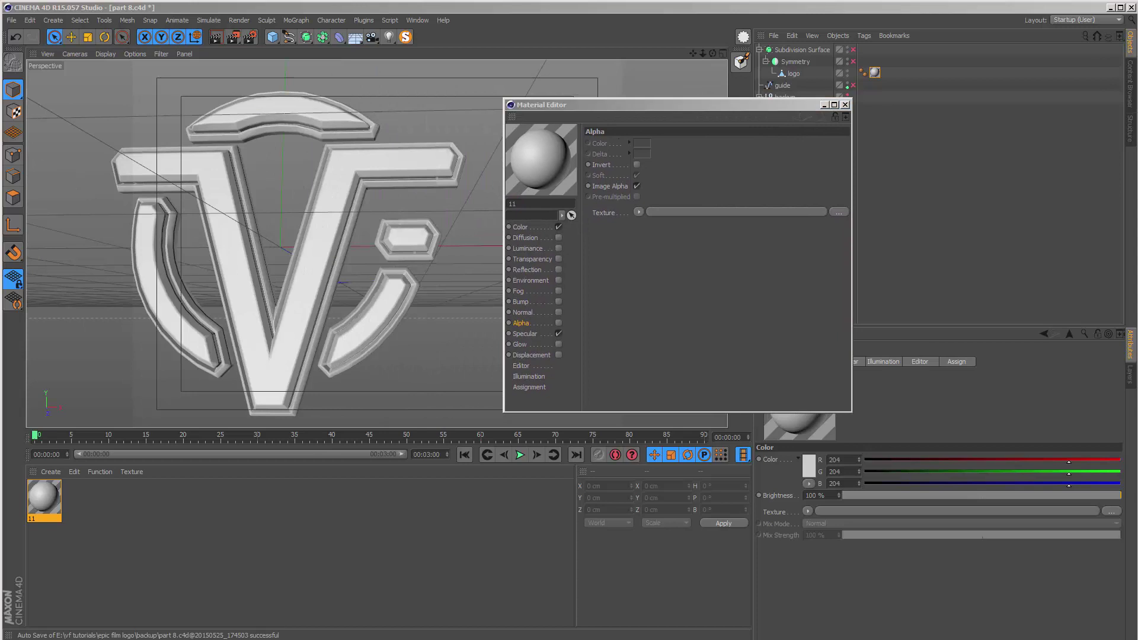
pyautogui.hotkey('alt', 'Tab')
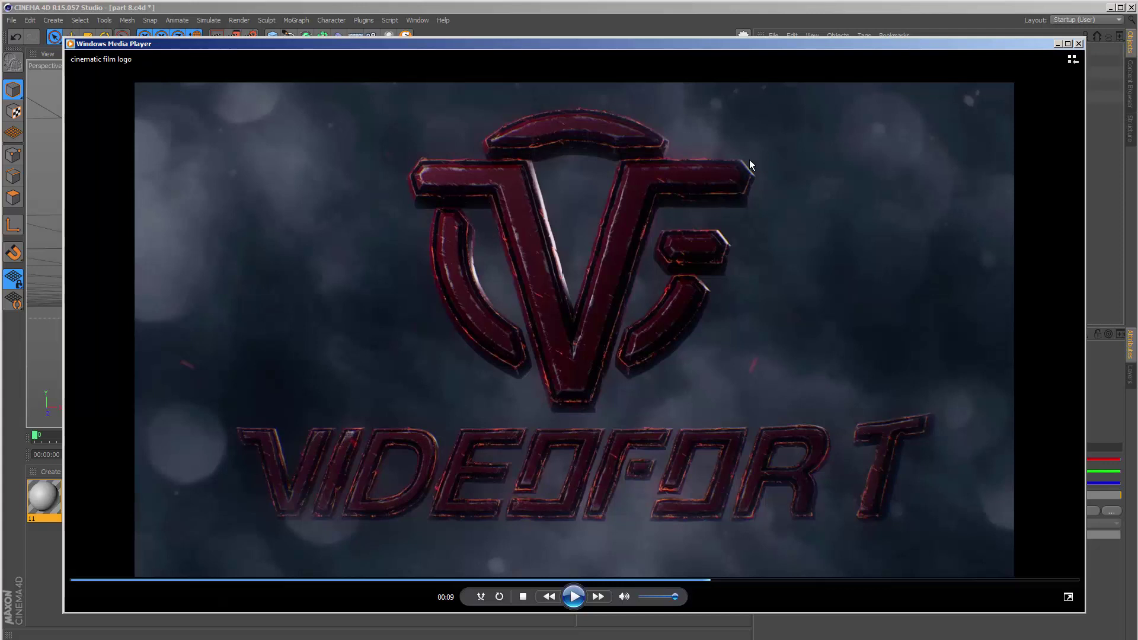
# - Set material 11's Color to dark red (R 143, G 19, B 19)
pyautogui.doubleClick(50, 521)
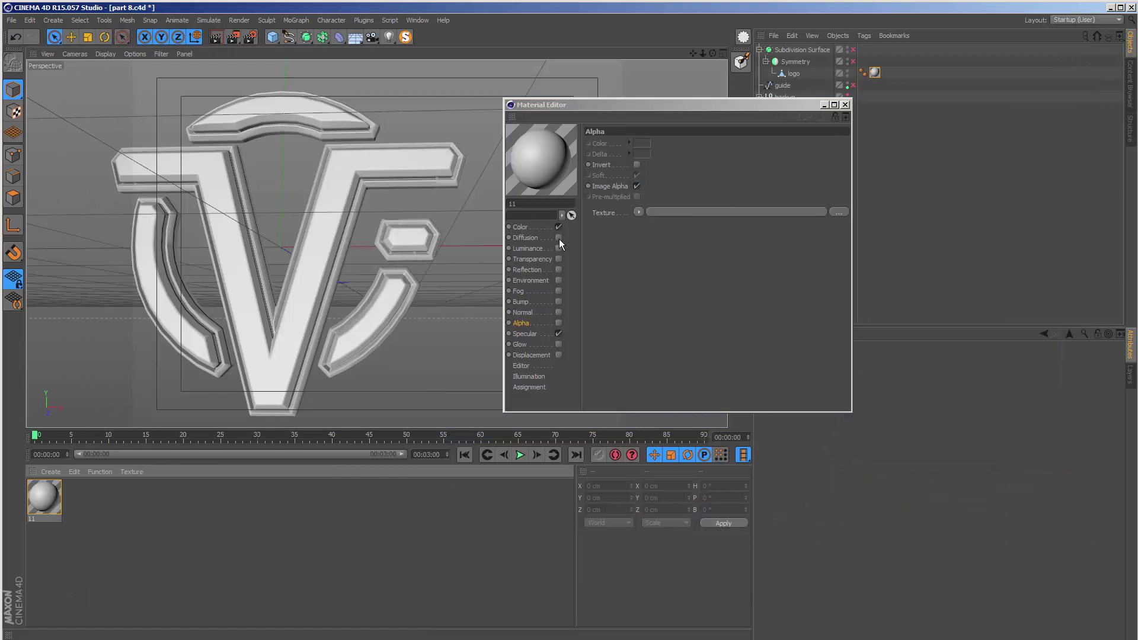
pyautogui.click(541, 226)
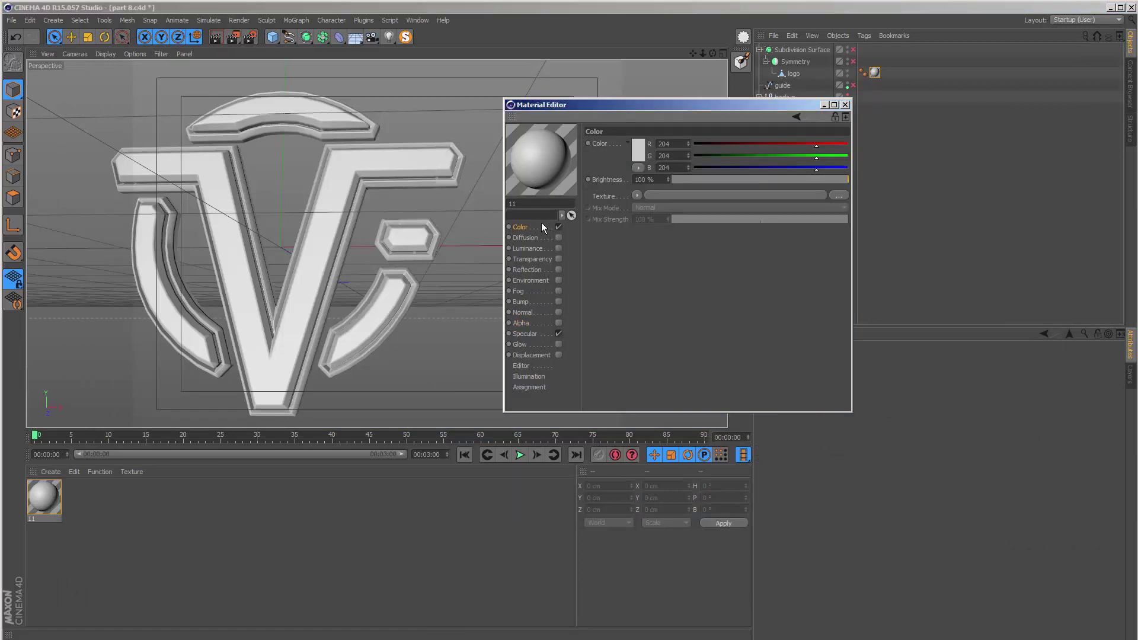
pyautogui.click(638, 153)
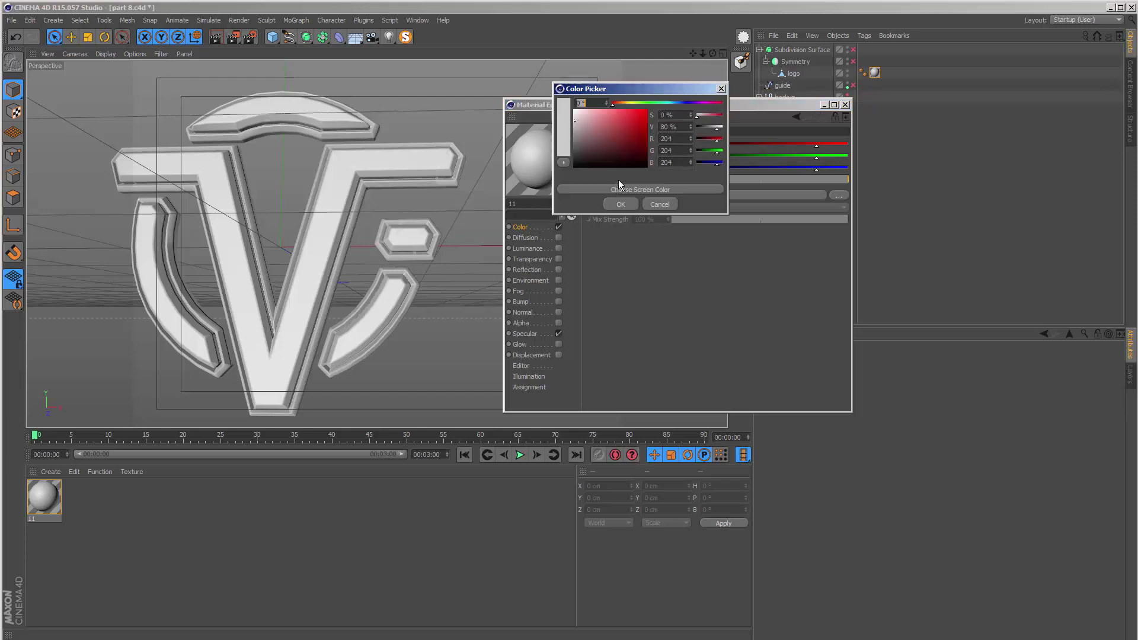
pyautogui.moveTo(623, 153); pyautogui.dragTo(633, 136)
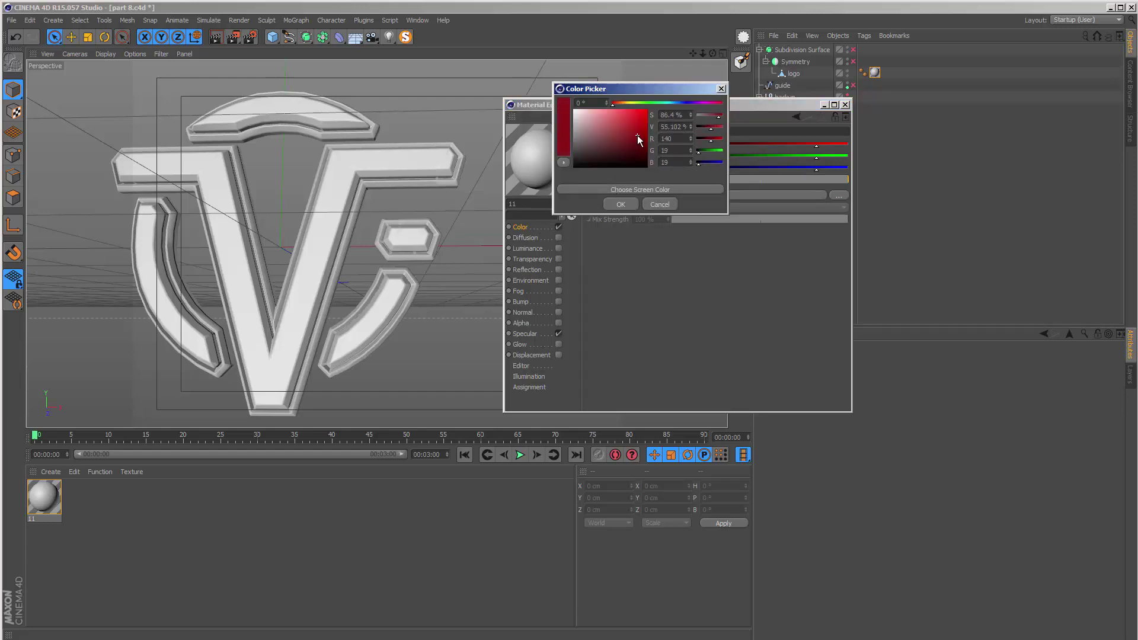
pyautogui.click(620, 204)
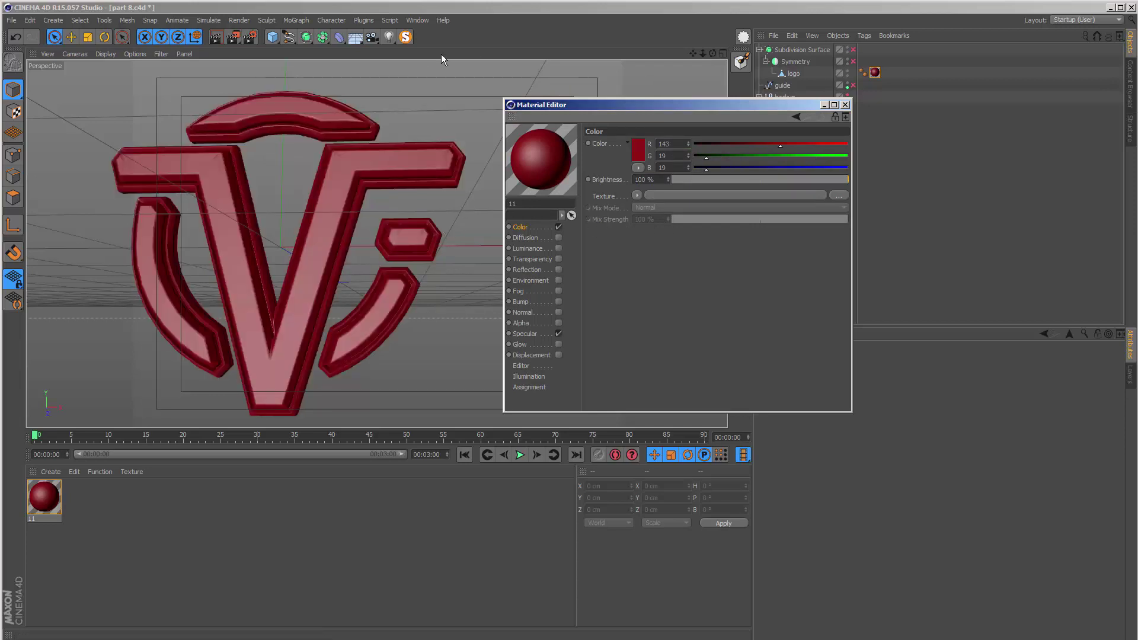
# - Set the specular highlight to Height 100%, Width 39%, Falloff -13% and Inner Width 6%
pyautogui.click(537, 335)
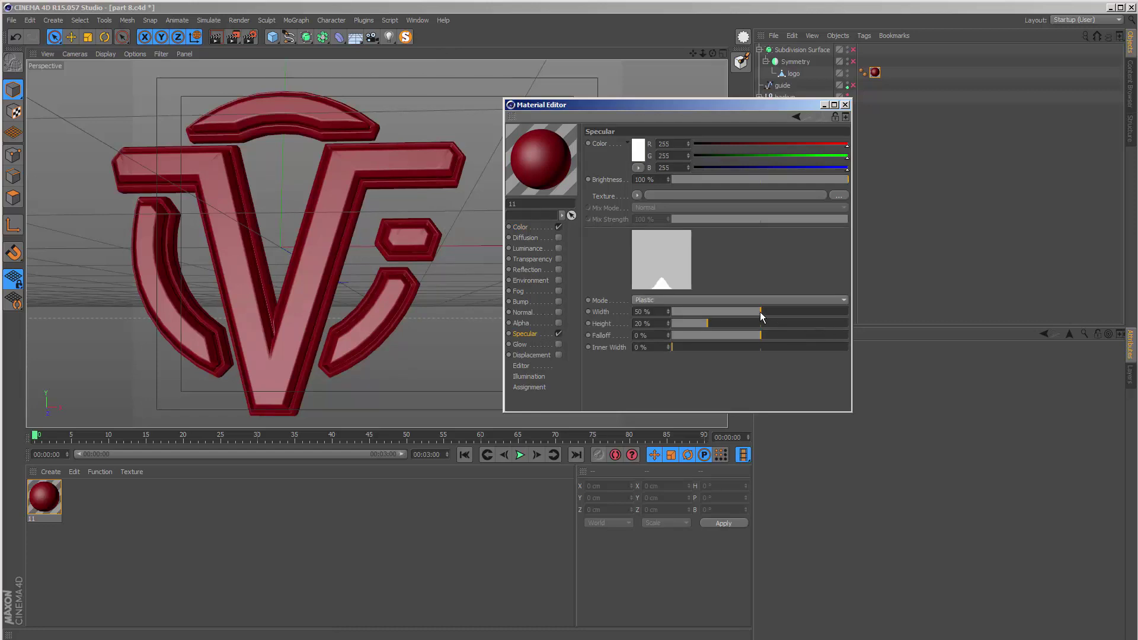
pyautogui.moveTo(744, 318); pyautogui.dragTo(861, 321)
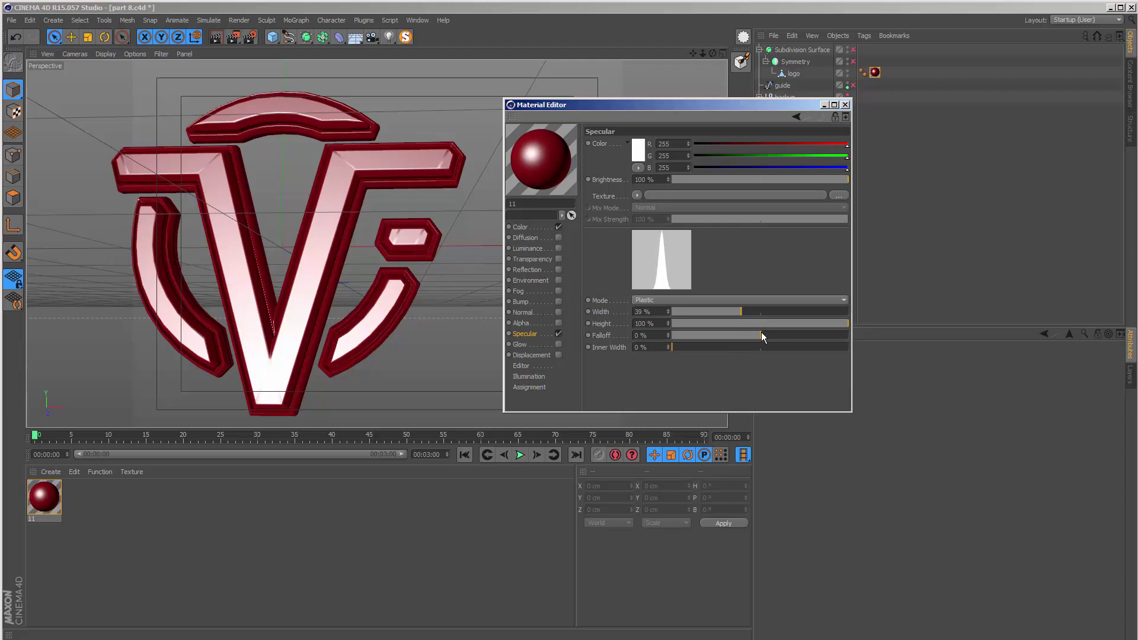
pyautogui.moveTo(761, 335); pyautogui.dragTo(749, 335)
pyautogui.click(678, 347)
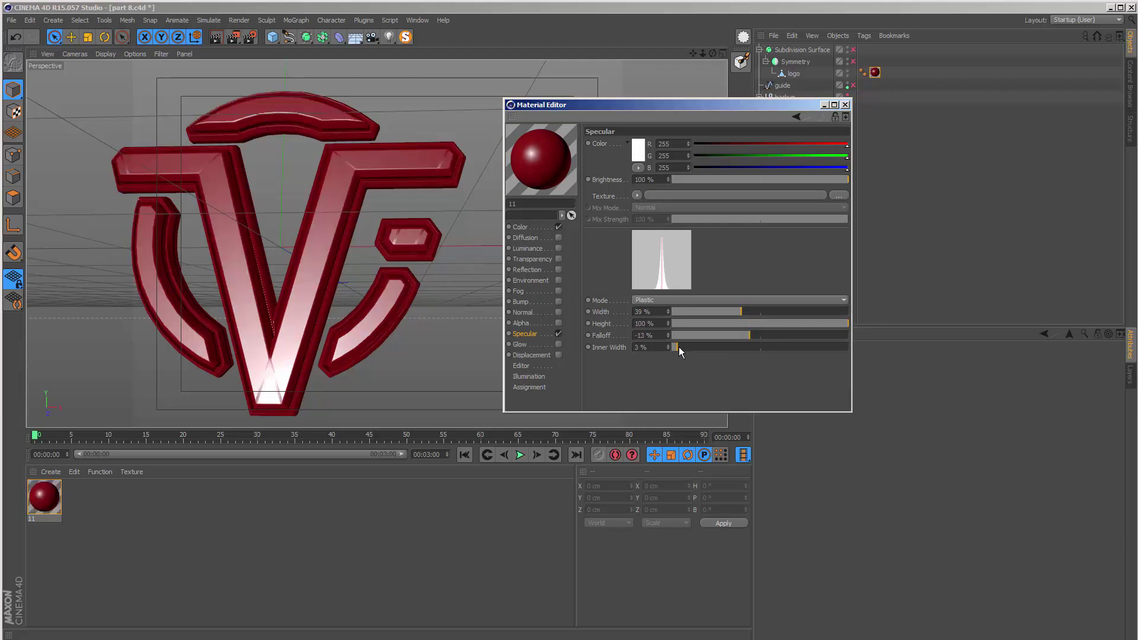
pyautogui.moveTo(678, 347); pyautogui.dragTo(681, 346)
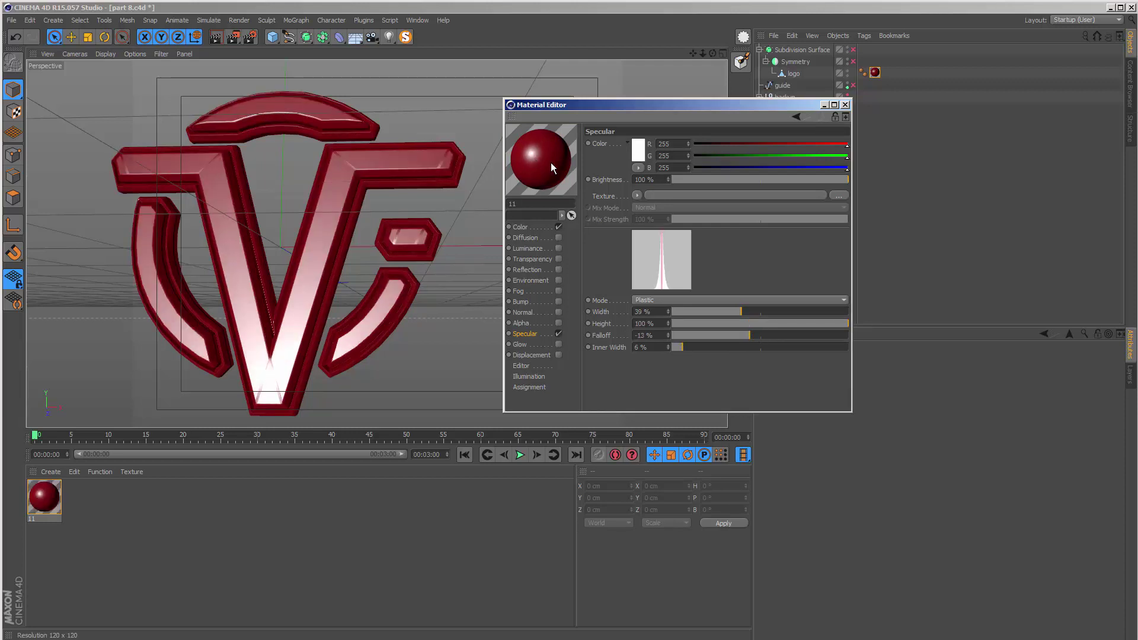
# - Enable reflection at 17% brightness and orbit around the logo to check the gloss
pyautogui.click(557, 271)
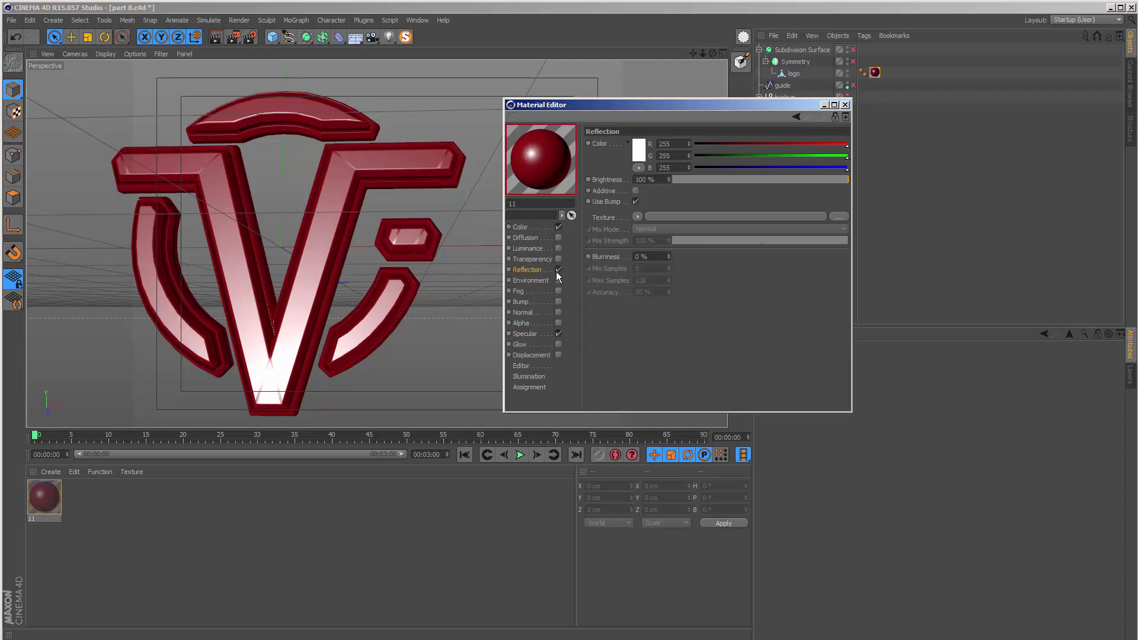
pyautogui.moveTo(679, 180); pyautogui.dragTo(705, 181)
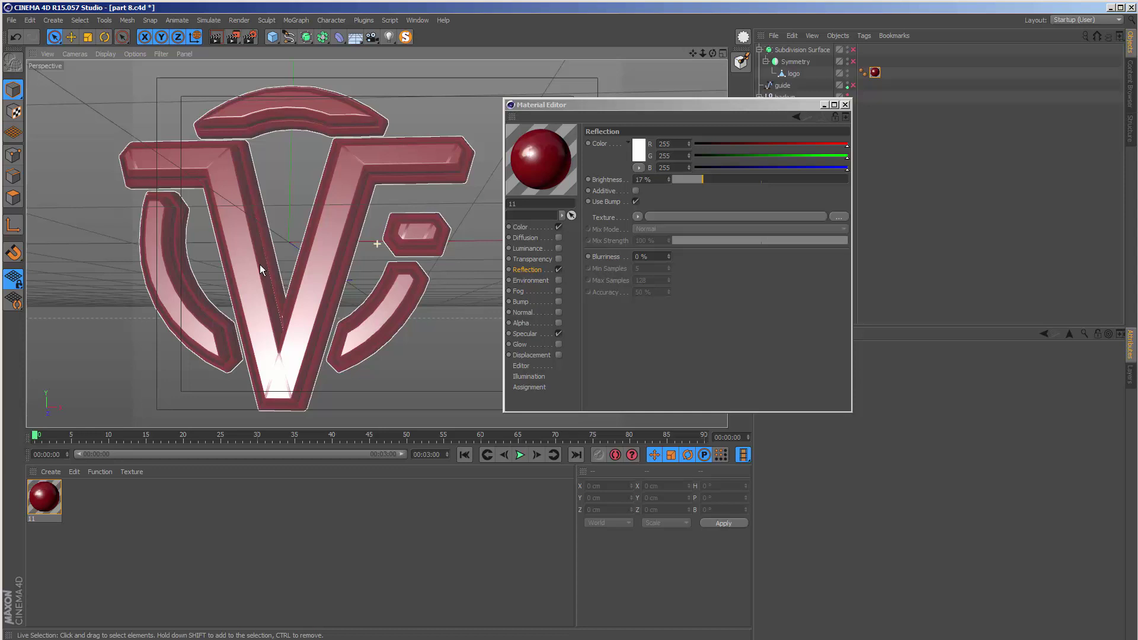
pyautogui.moveTo(345, 250)
pyautogui.keyDown('alt'); pyautogui.mouseDown()
pyautogui.moveTo(400, 272)
pyautogui.moveTo(263, 266)
pyautogui.moveTo(393, 304)
pyautogui.moveTo(167, 287)
pyautogui.moveTo(299, 293)
pyautogui.moveTo(261, 178)
pyautogui.mouseUp(); pyautogui.keyUp('alt')
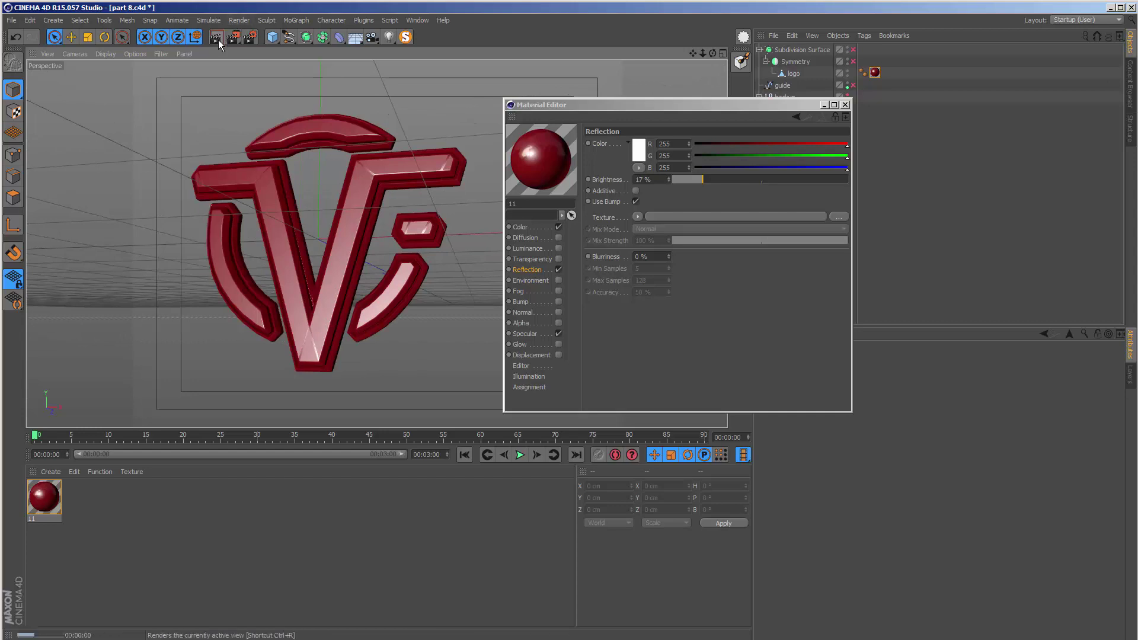
# - Preview a render, undo the last change, then load Effects > Lumas as the Color texture
pyautogui.click(216, 38)
pyautogui.hotkey('ctrl', 'z')
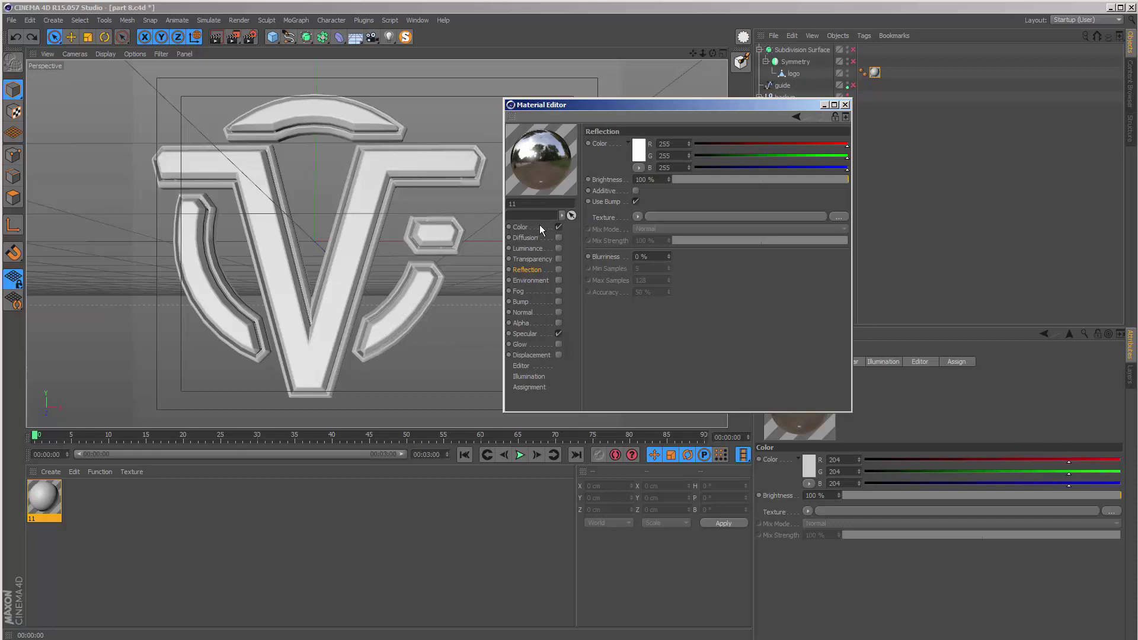
pyautogui.click(540, 226)
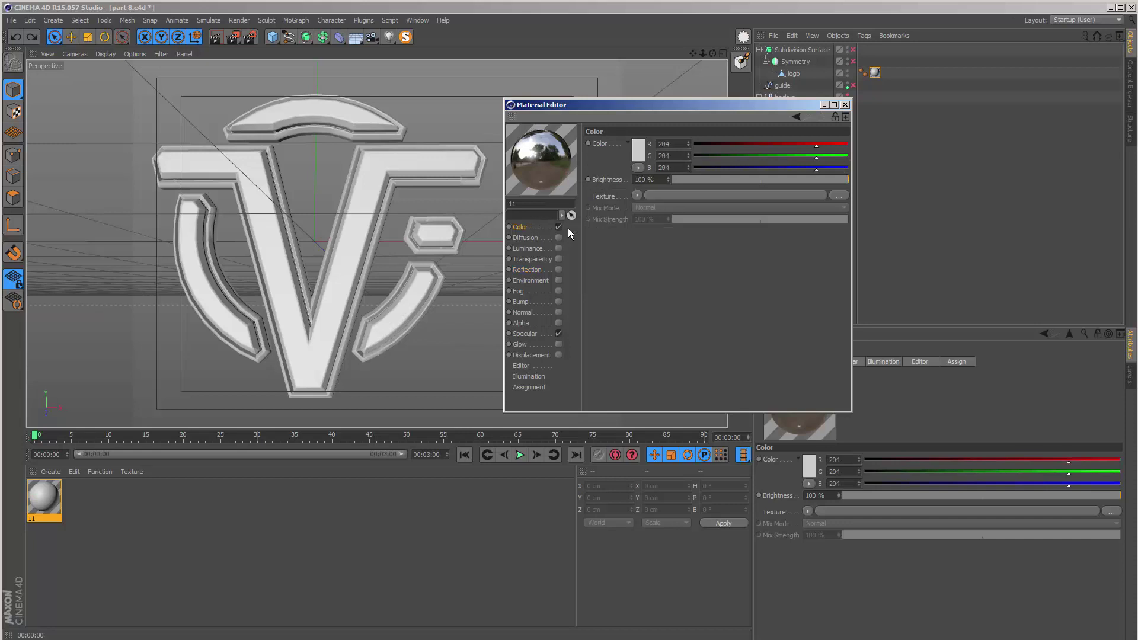
pyautogui.click(637, 196)
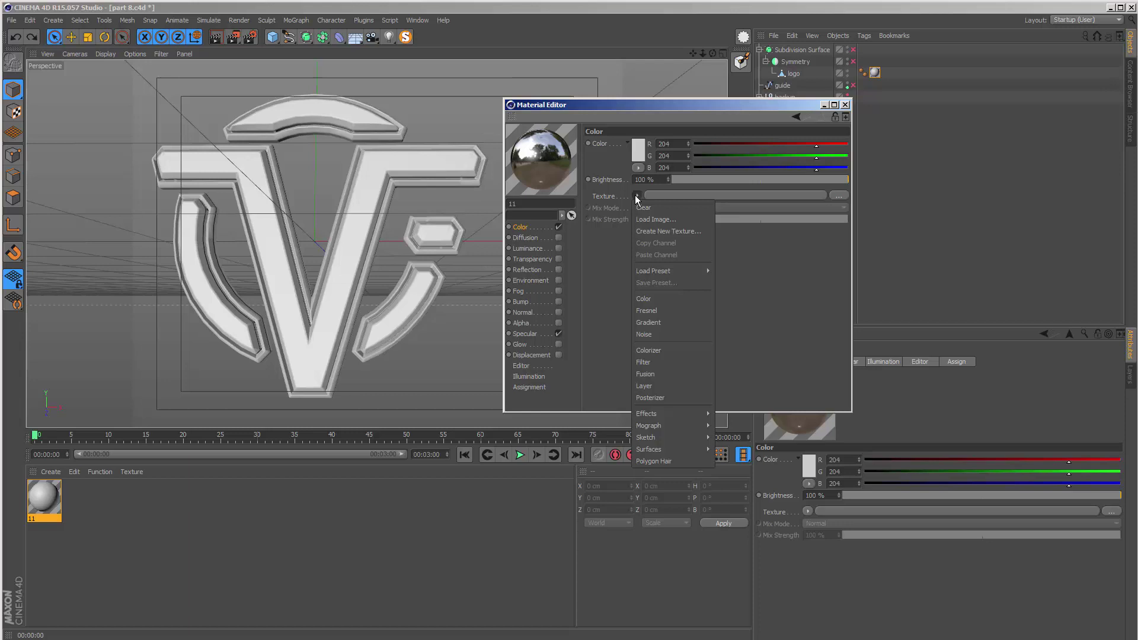
pyautogui.click(542, 235)
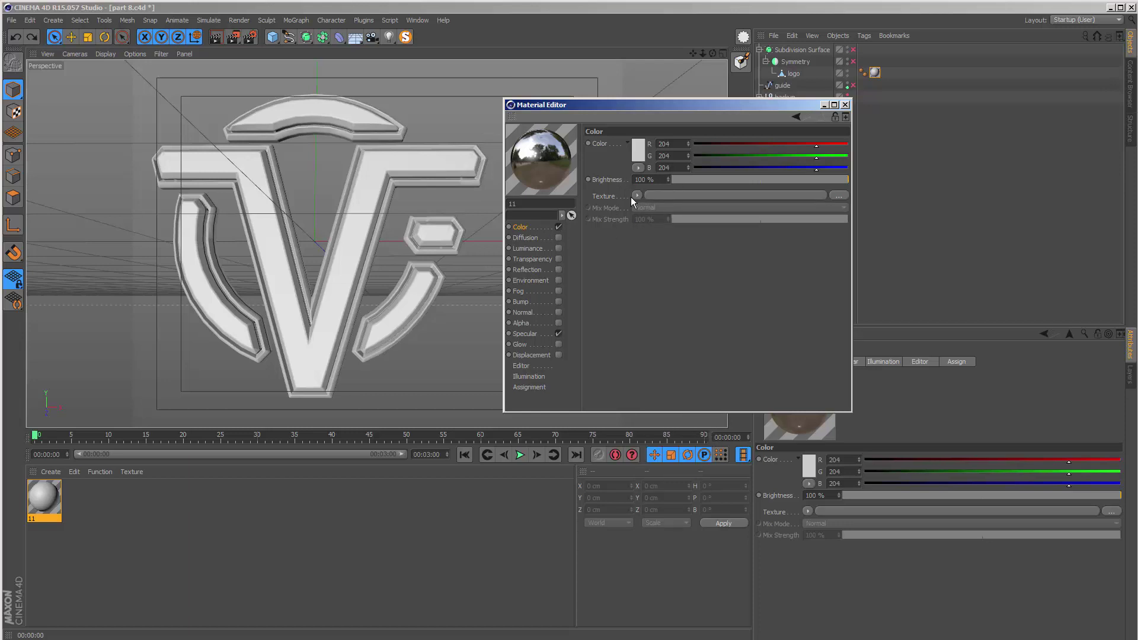
pyautogui.click(637, 196)
pyautogui.click(538, 226)
pyautogui.click(637, 196)
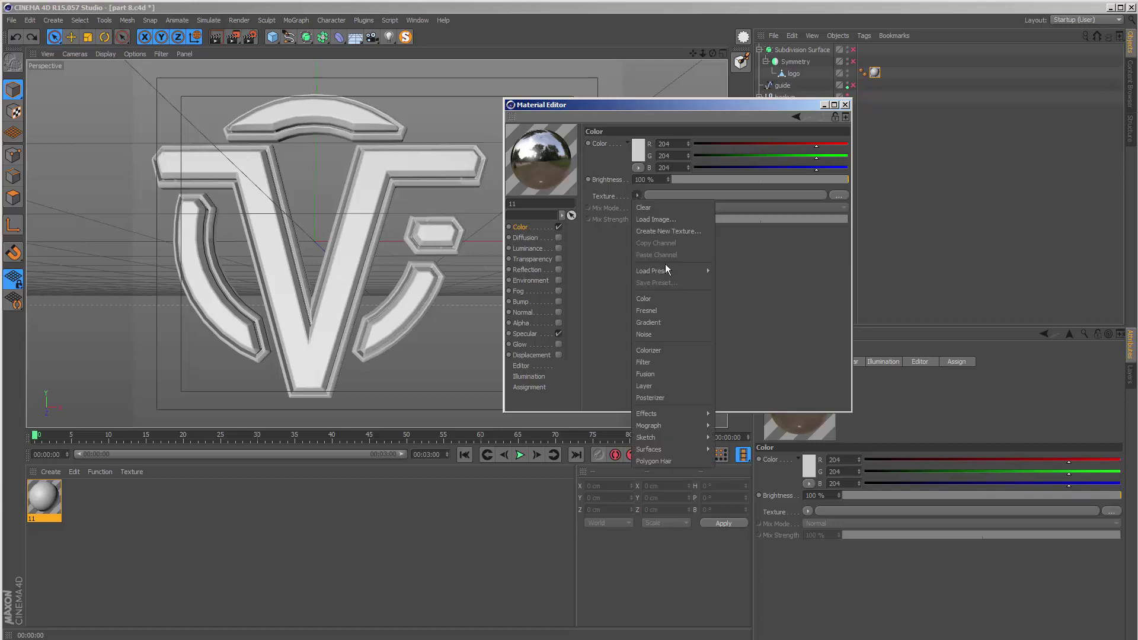
pyautogui.moveTo(649, 414)
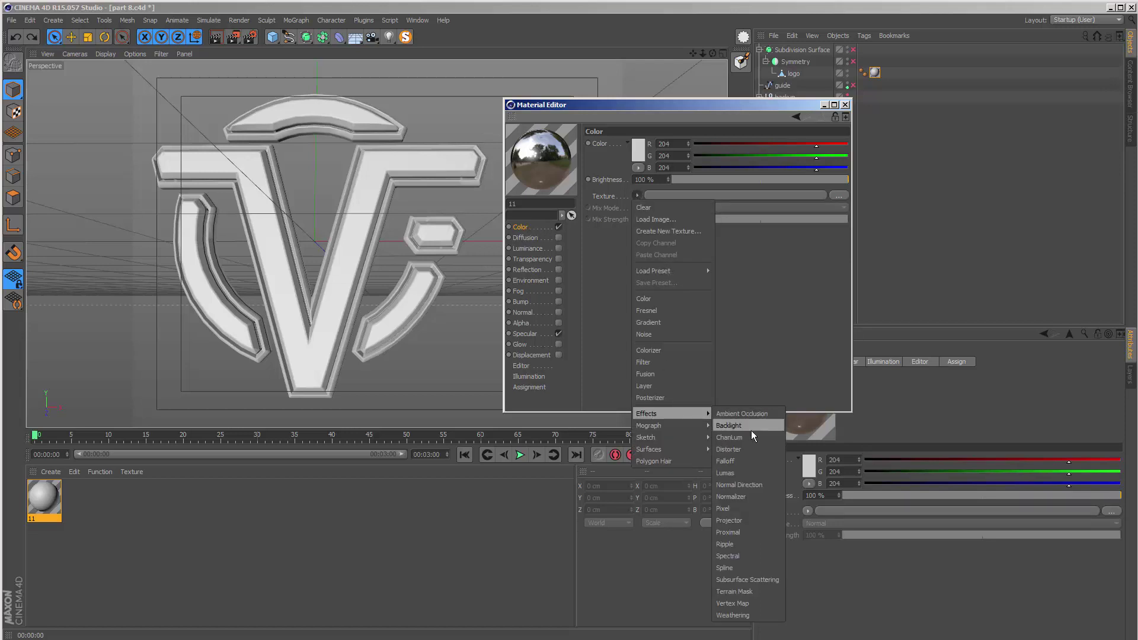
pyautogui.click(765, 472)
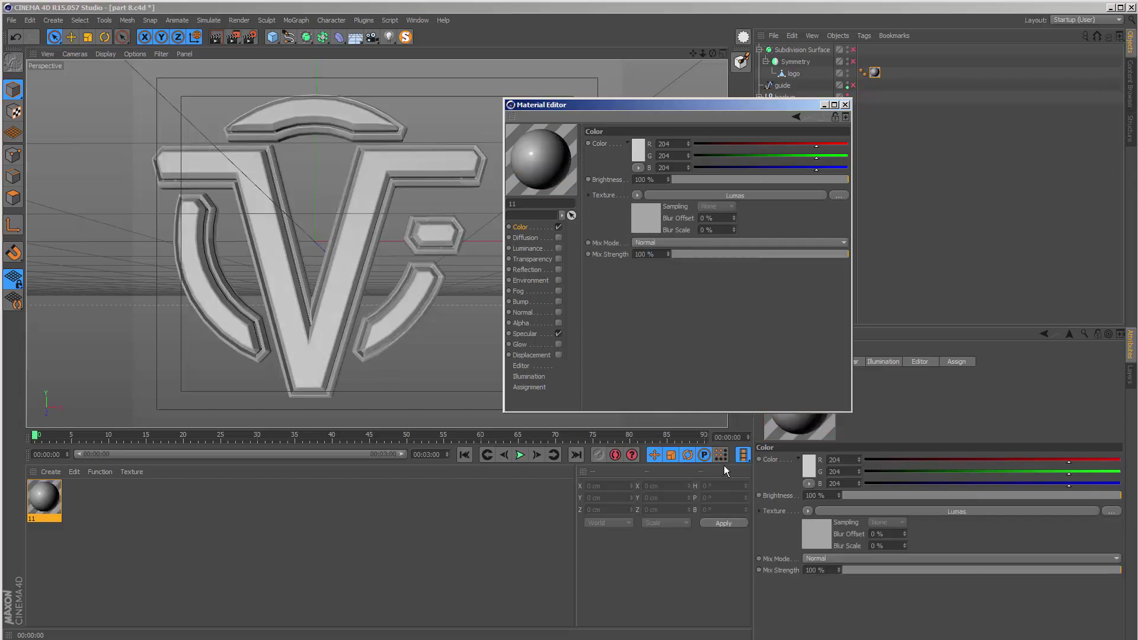
# - Give the Lumas shader a dark red colour (R 148, G 21, B 21) and 100% Illumination
pyautogui.click(636, 220)
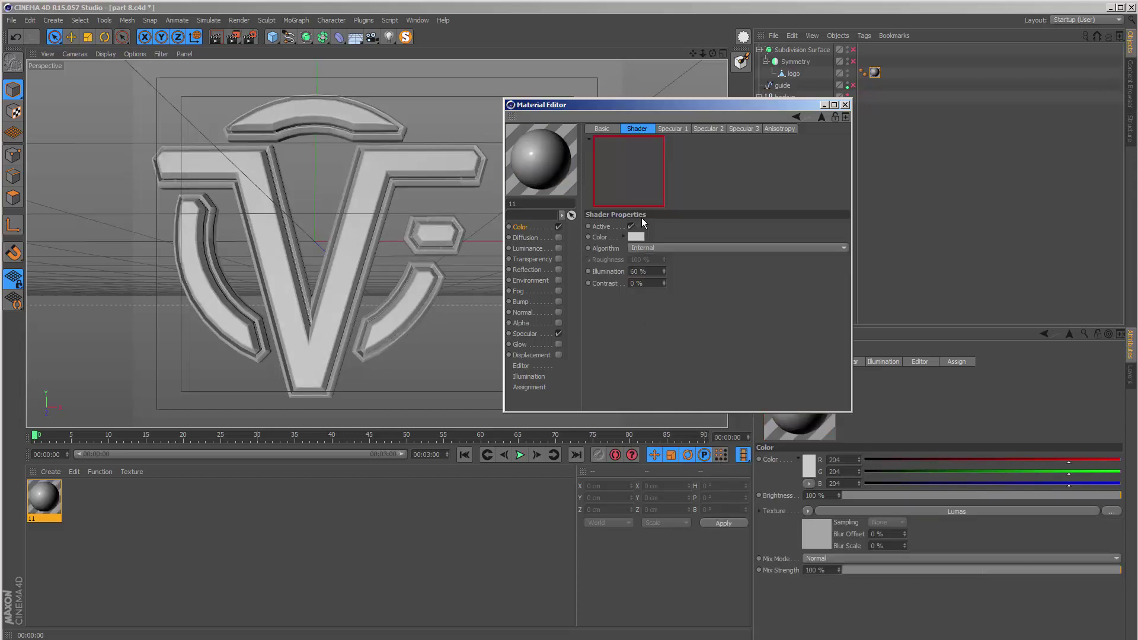
pyautogui.click(636, 237)
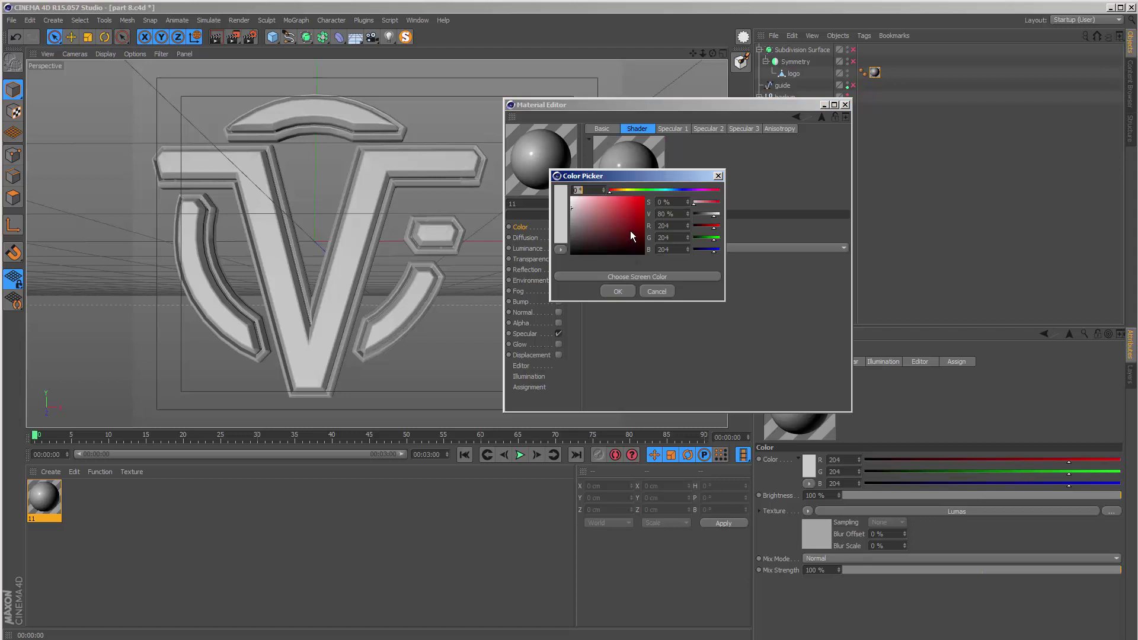
pyautogui.click(632, 224)
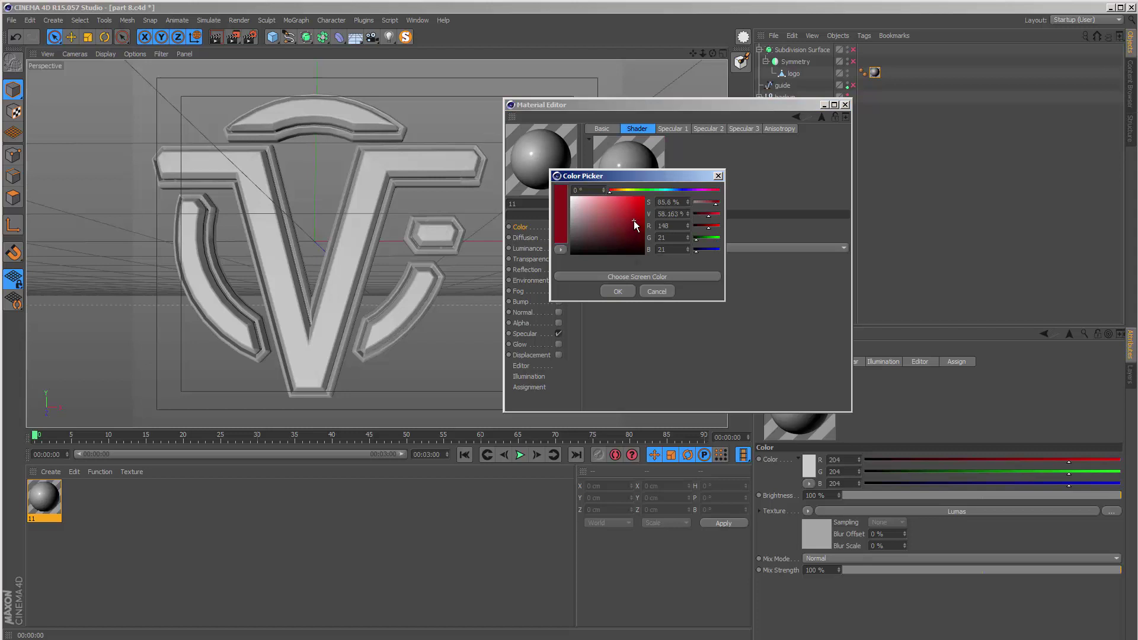
pyautogui.click(625, 294)
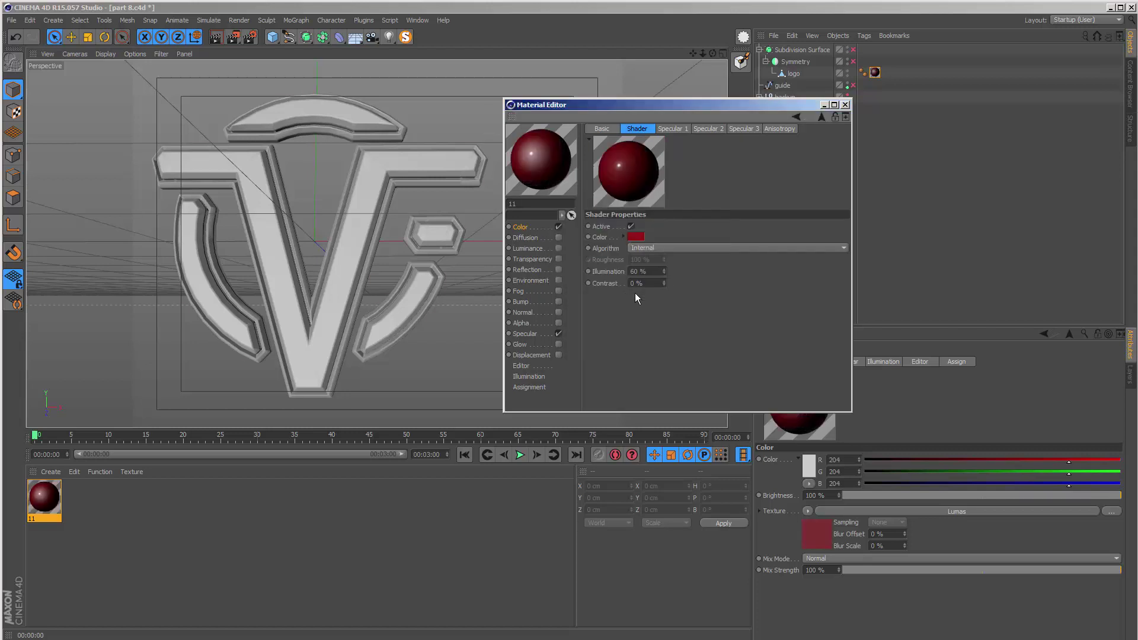
pyautogui.click(659, 271)
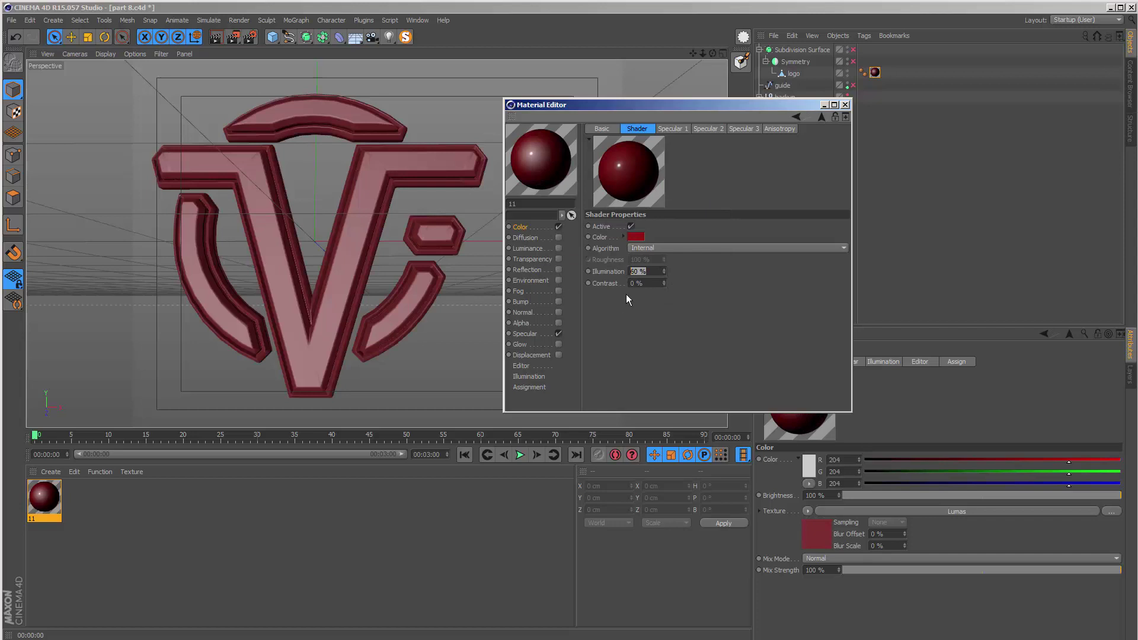
pyautogui.press('Return')
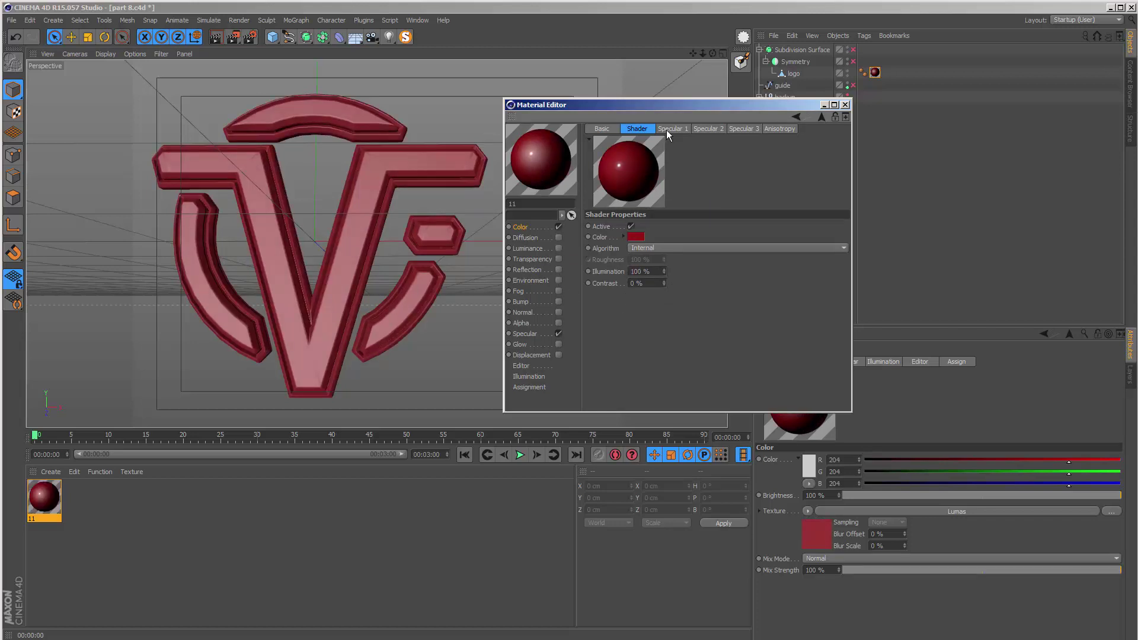
pyautogui.click(671, 127)
# - Review the Lumas Specular 2 and 3 tabs, then set Specular 1 Size to 1%
pyautogui.click(708, 127)
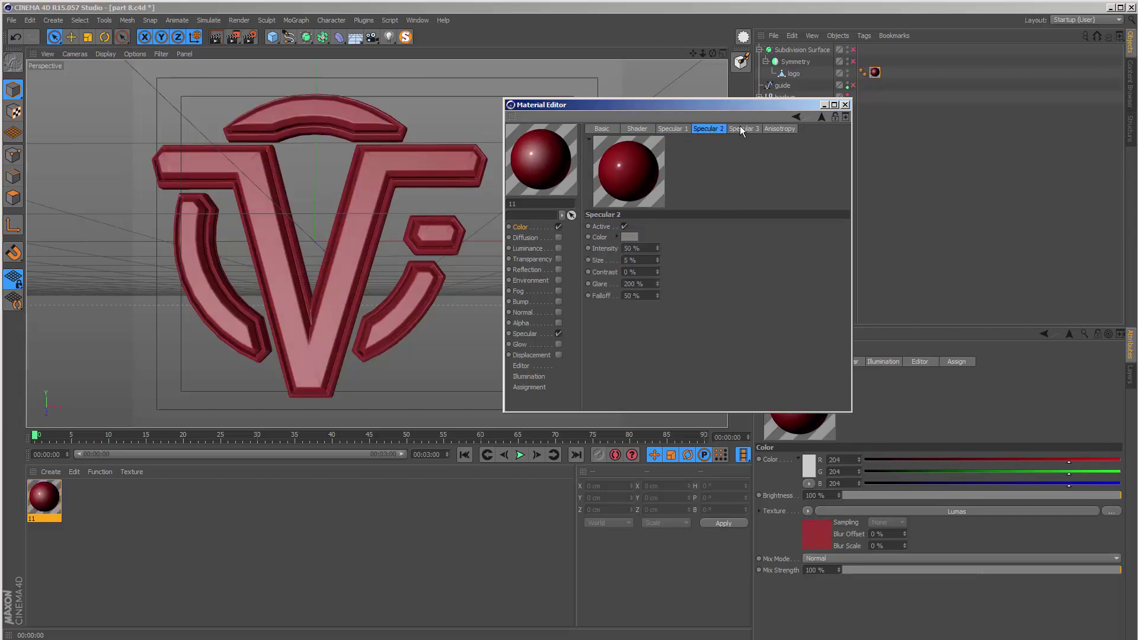
pyautogui.click(740, 127)
pyautogui.click(673, 128)
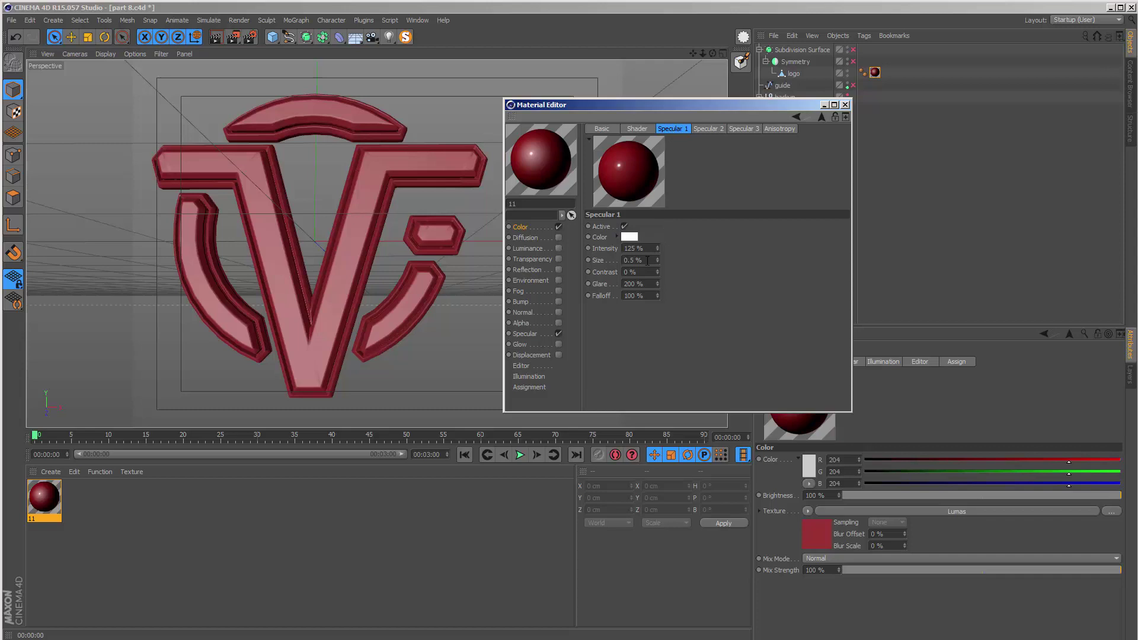
pyautogui.moveTo(647, 260); pyautogui.dragTo(599, 261)
pyautogui.write('1')
pyautogui.press('Return')
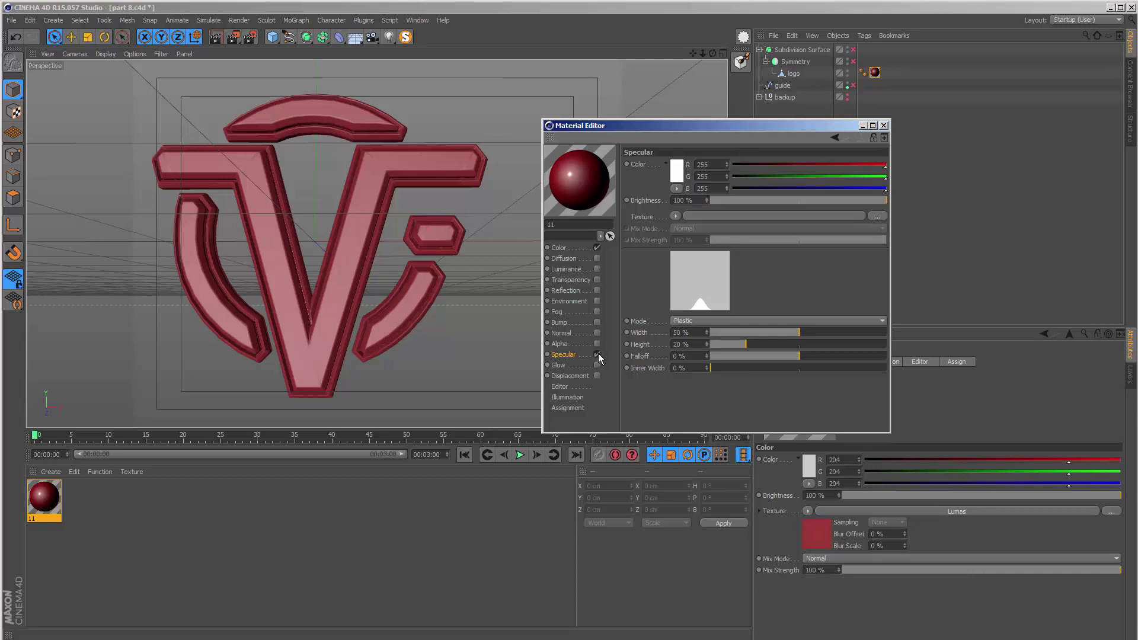
# - Disable the material's Specular channel and darken the Lumas shader colour to a deep maroon red
pyautogui.click(596, 355)
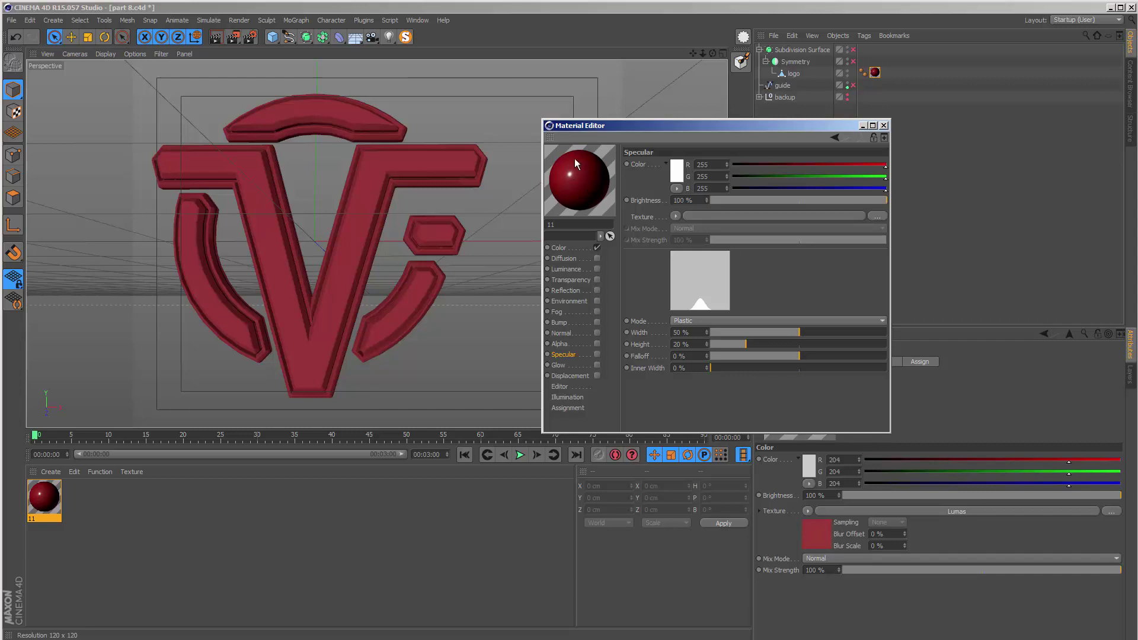
pyautogui.click(563, 248)
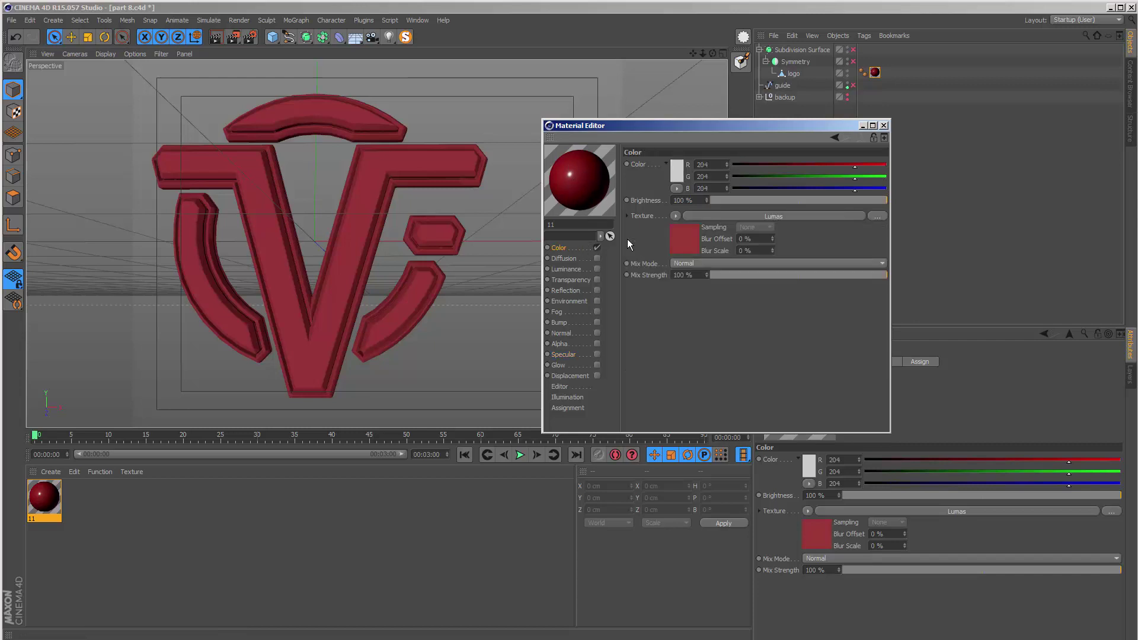
pyautogui.click(688, 237)
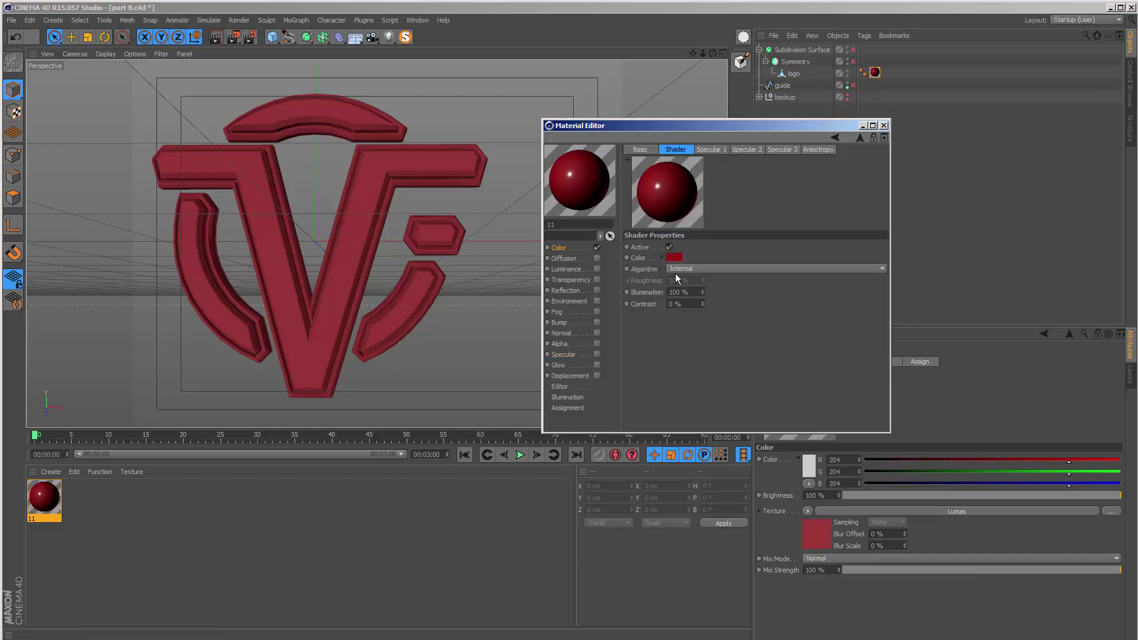
pyautogui.click(675, 257)
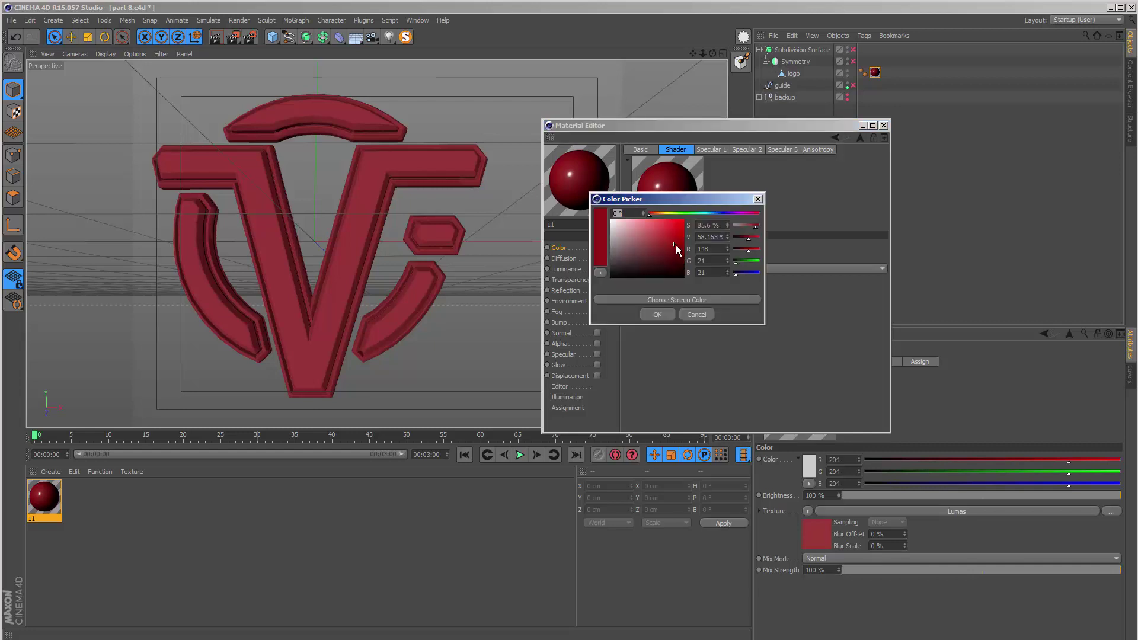
pyautogui.moveTo(676, 245); pyautogui.dragTo(669, 251)
pyautogui.click(661, 313)
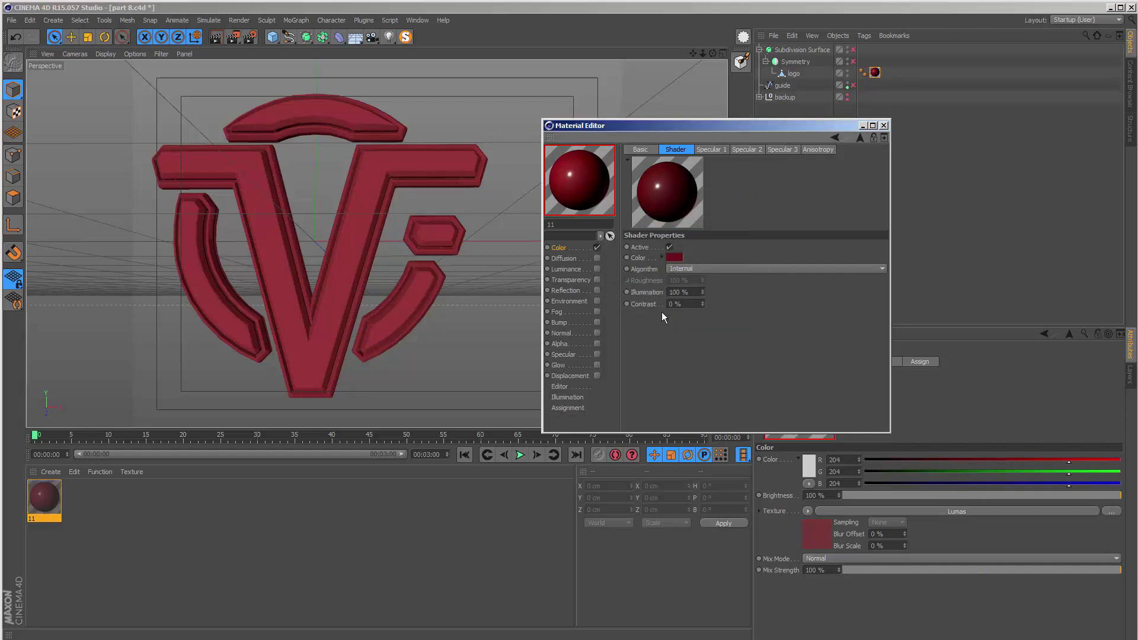
pyautogui.click(674, 258)
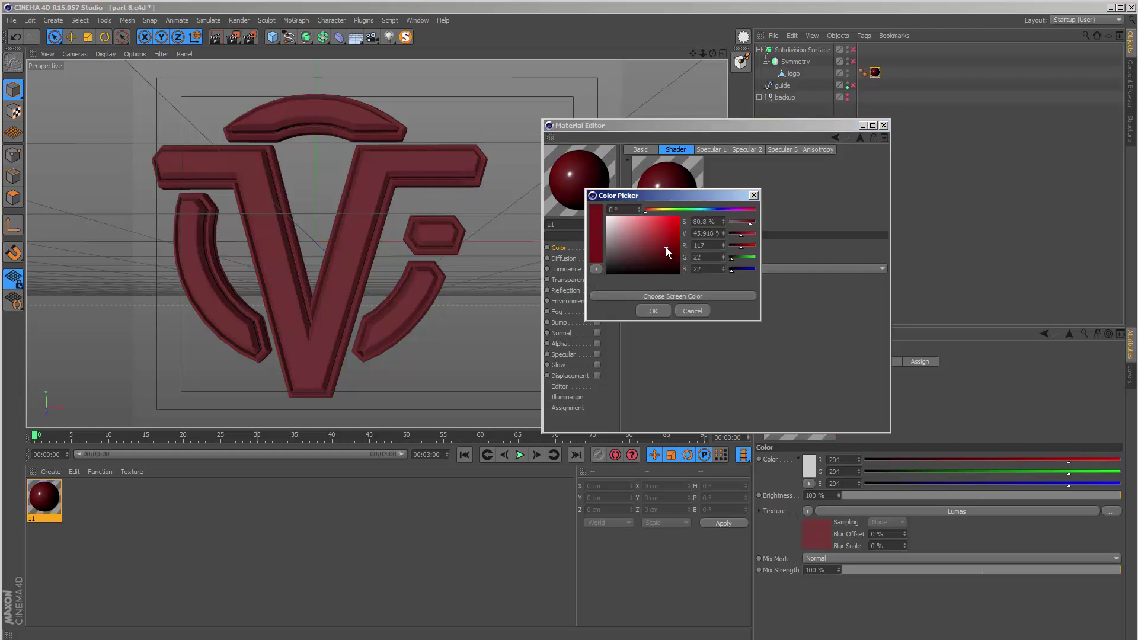
pyautogui.click(653, 310)
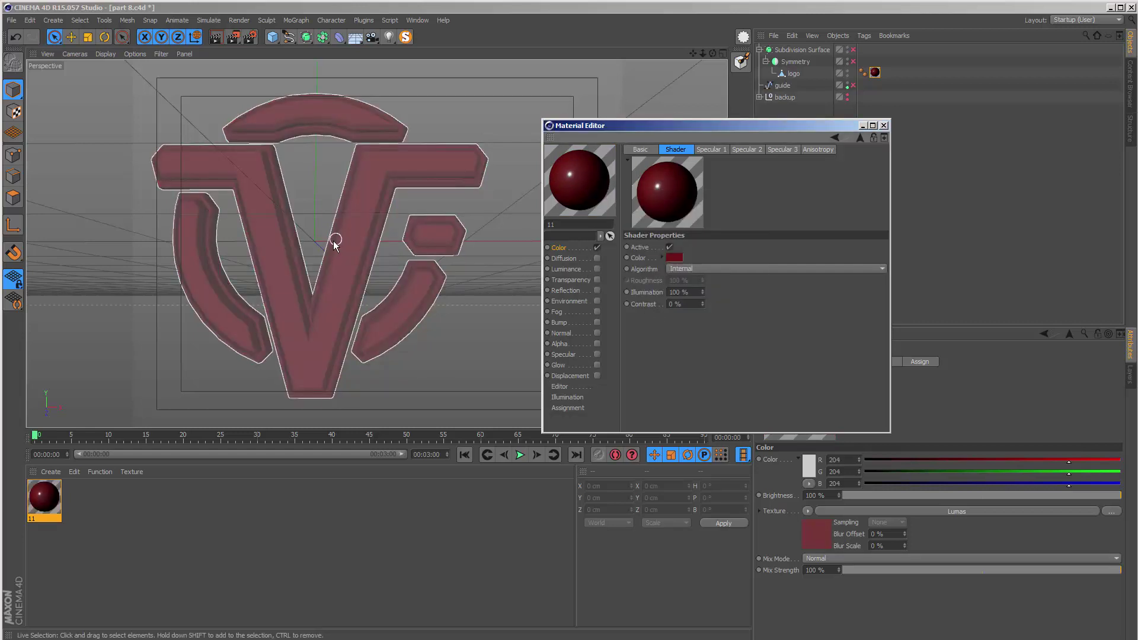
# - Orbit to an angled view of the VF logo and render it in the viewport
pyautogui.keyDown('alt'); pyautogui.moveTo(336, 243); pyautogui.dragTo(273, 131); pyautogui.keyUp('alt')
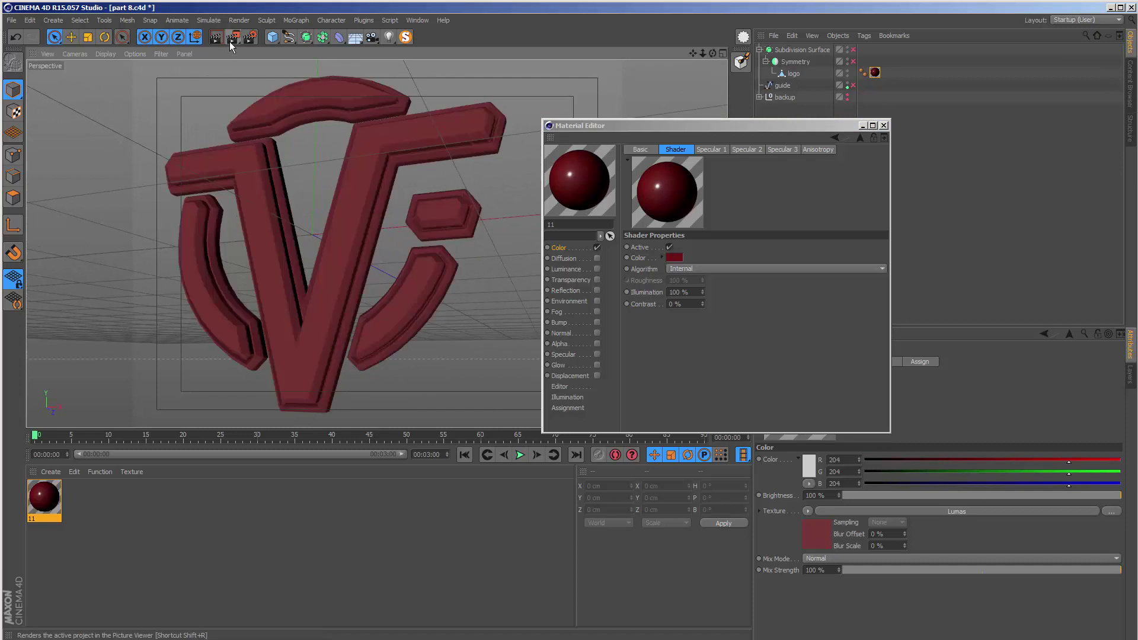
pyautogui.click(216, 40)
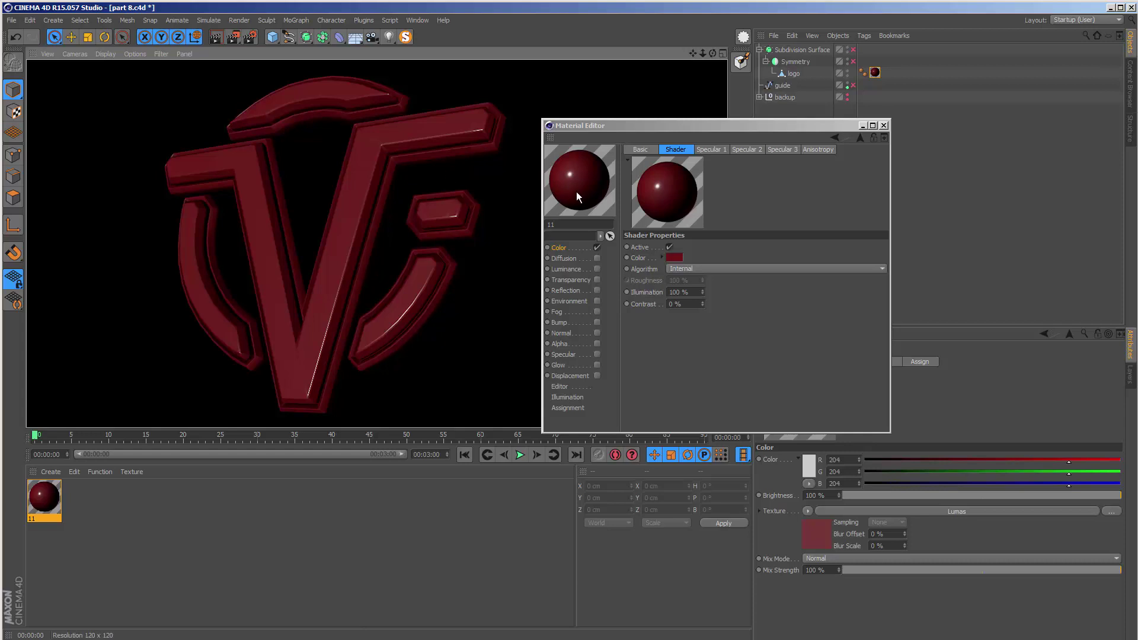
pyautogui.click(569, 248)
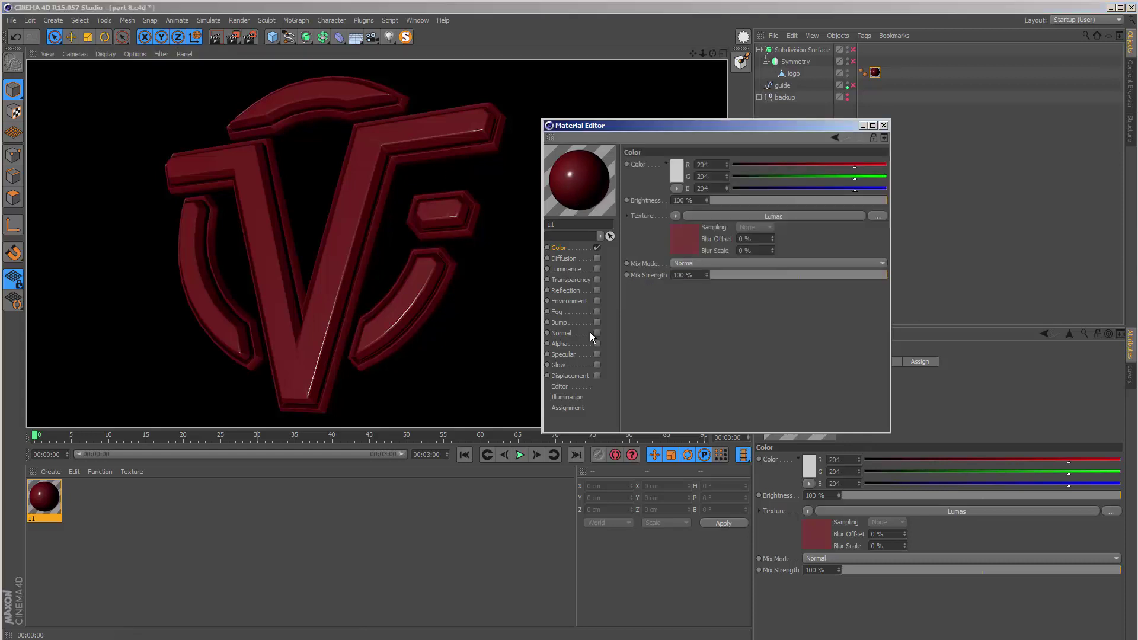